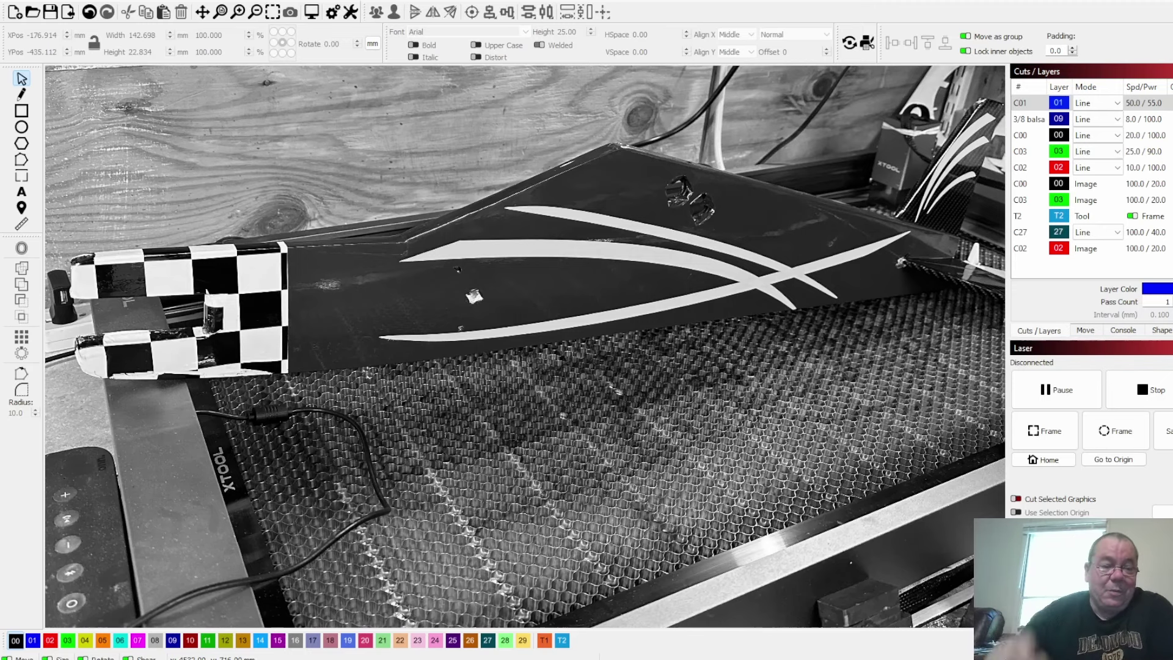
- Zoom in and out on the dragon card graphics in the LightBurn workspace
scroll(391, 384, "down", 5)
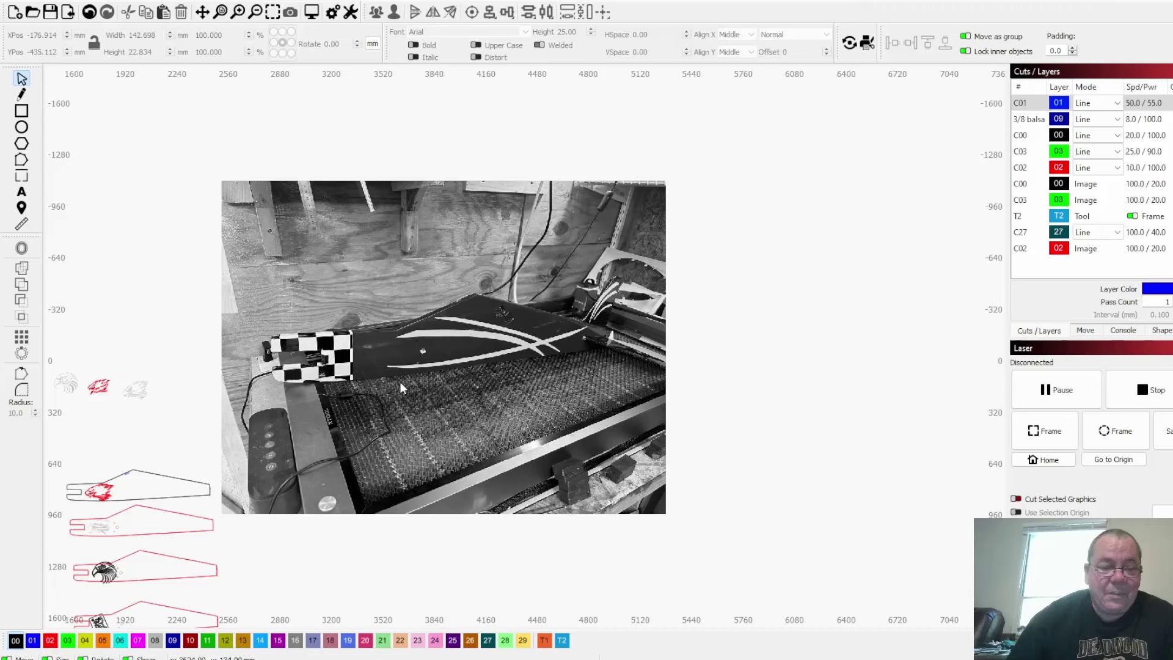
scroll(391, 389, "down", 2)
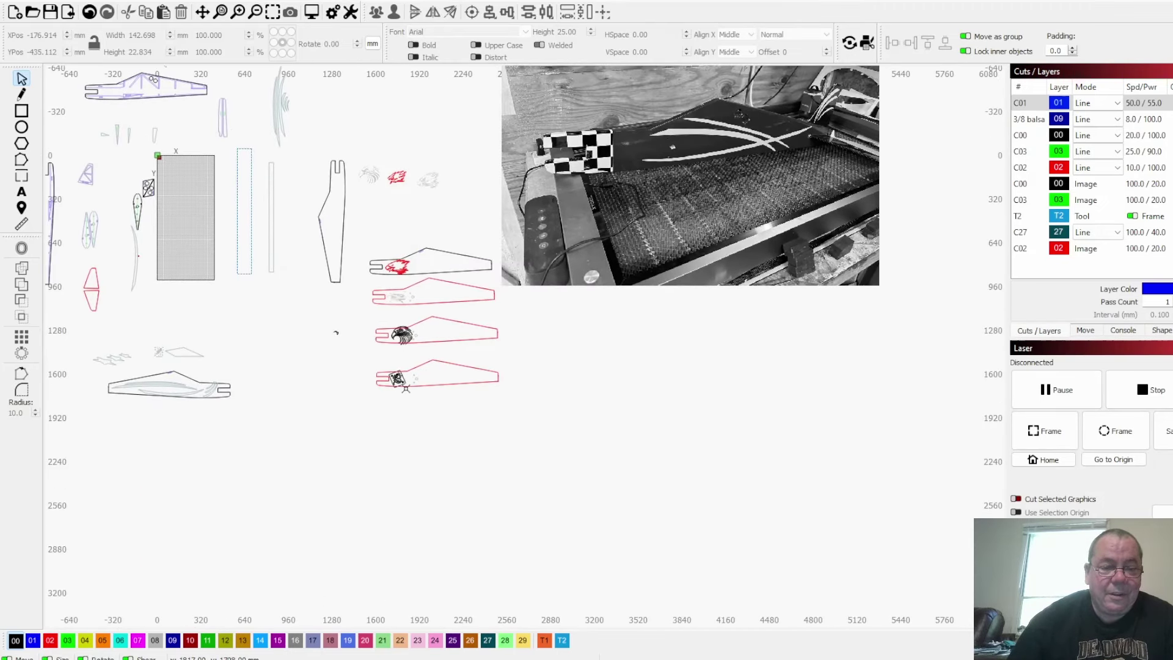
scroll(327, 322, "up", 2)
scroll(406, 391, "up", 8)
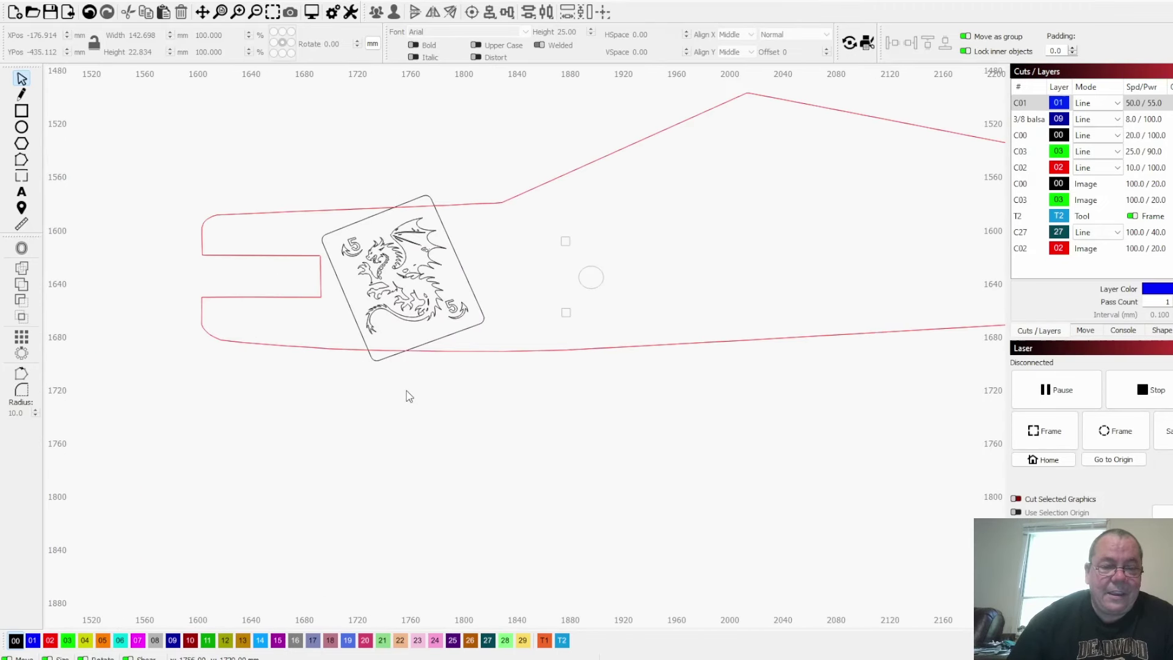
scroll(405, 391, "up", 1)
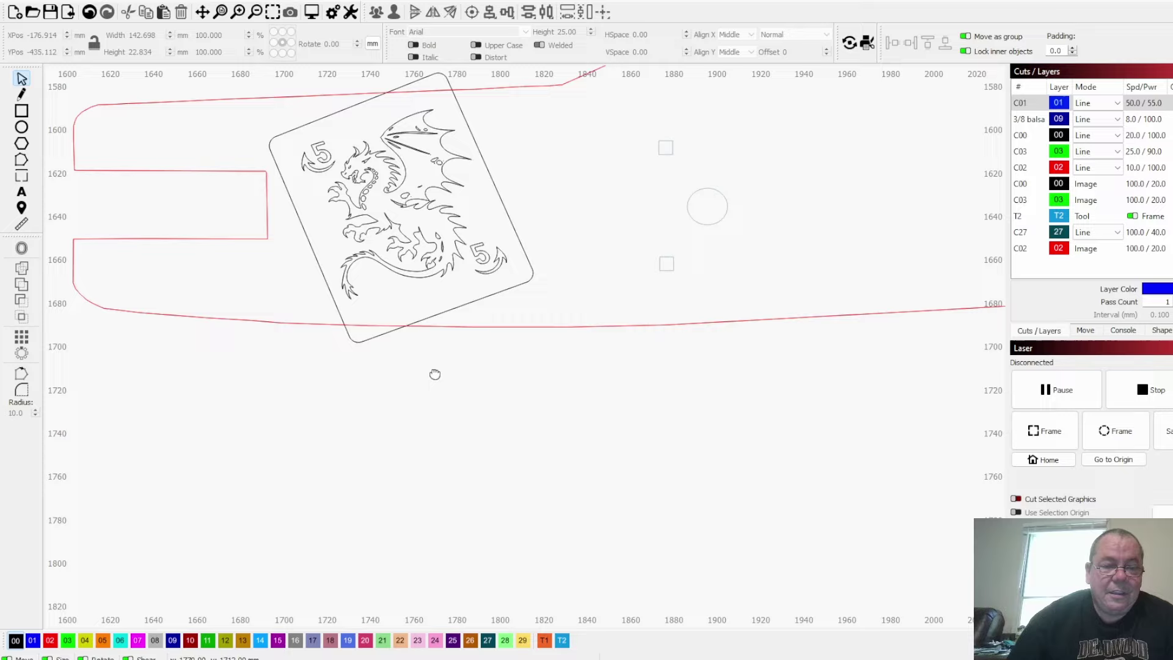
scroll(435, 372, "up", 1)
scroll(397, 444, "down", 2)
scroll(399, 446, "up", 1)
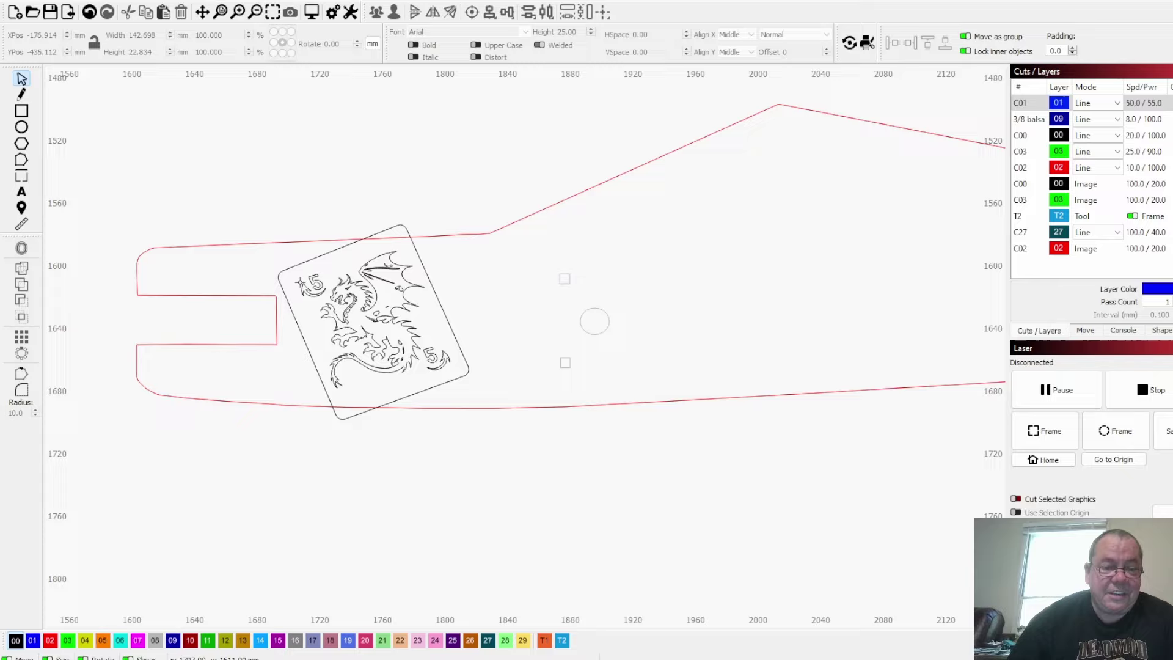
scroll(297, 279, "down", 6)
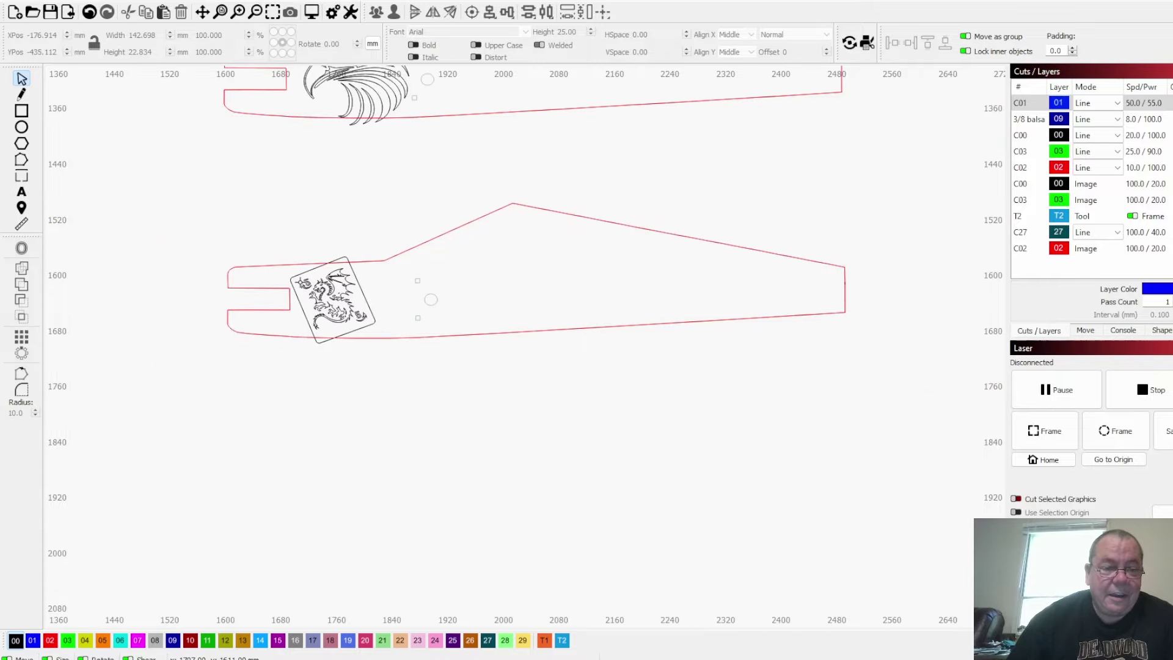
scroll(229, 305, "down", 3)
- Pan across the layout to show the plan drawing beside the large plane photo
left_click_drag(186, 312, 356, 398)
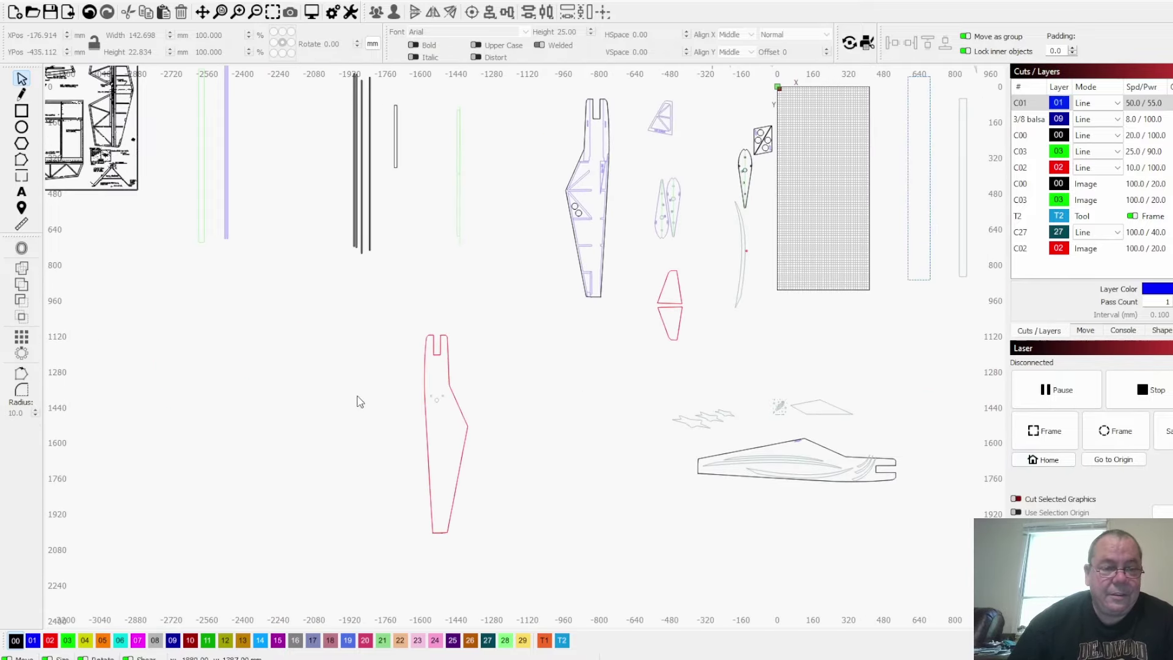
left_click_drag(505, 458, 692, 541)
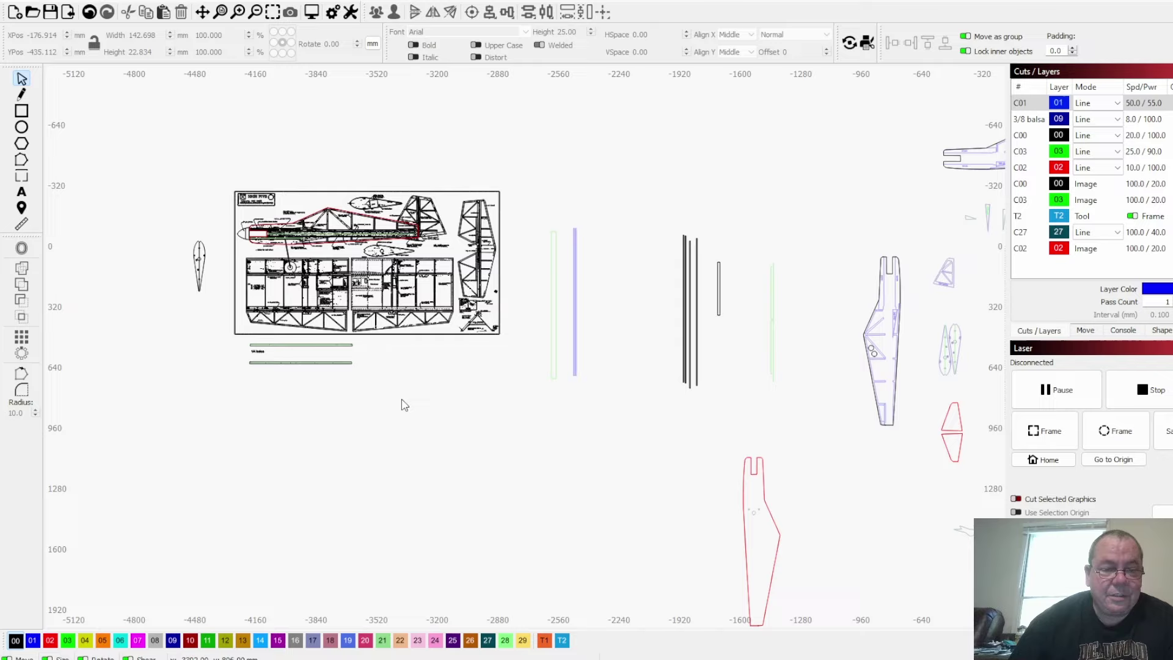
left_click_drag(401, 398, 636, 458)
left_click_drag(427, 439, 605, 440)
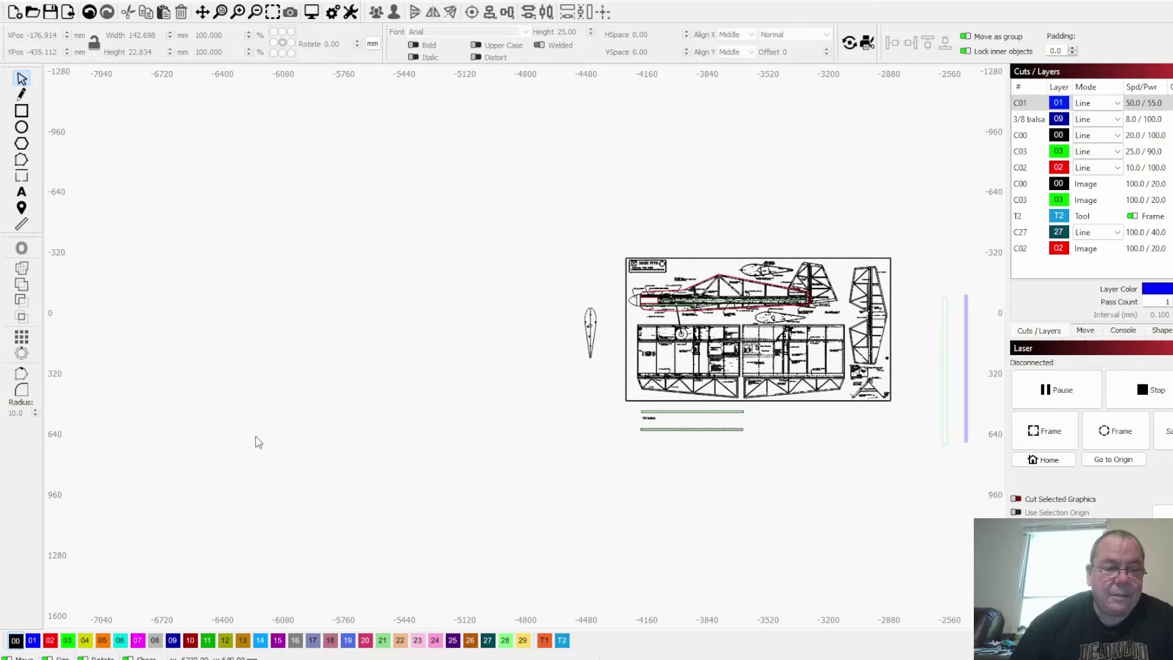
scroll(254, 441, "down", 3)
scroll(254, 441, "down", 1)
left_click_drag(254, 441, 694, 466)
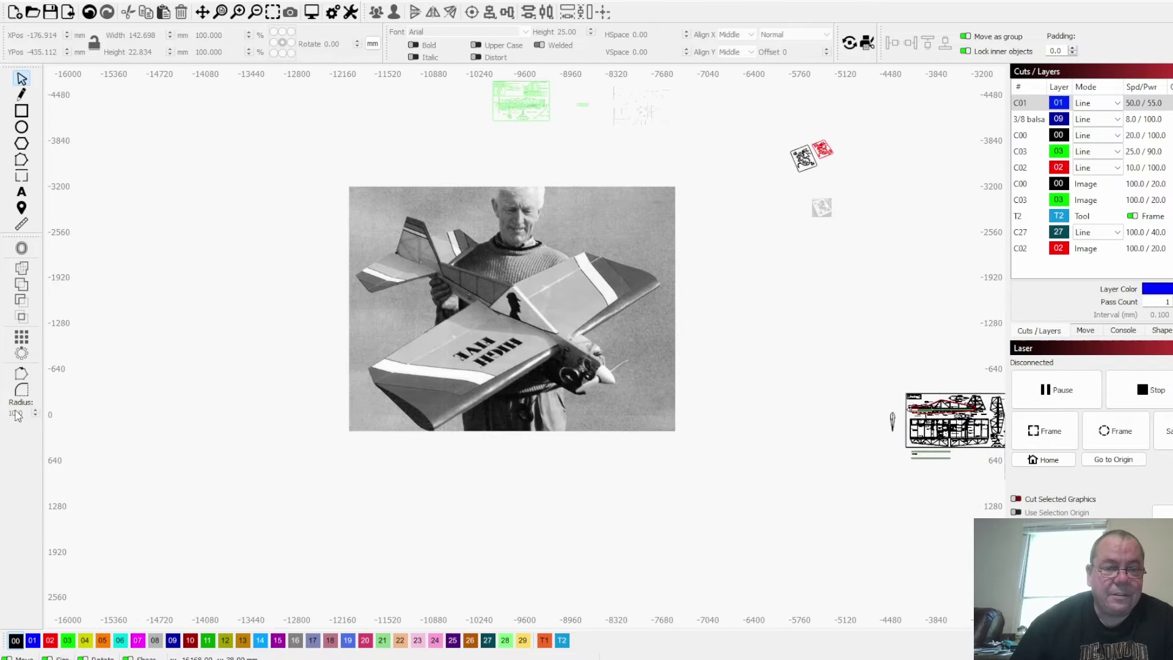
scroll(270, 397, "down", 1)
mouse_move(269, 397)
left_mouse_down()
mouse_move(615, 387)
mouse_move(715, 411)
left_mouse_up()
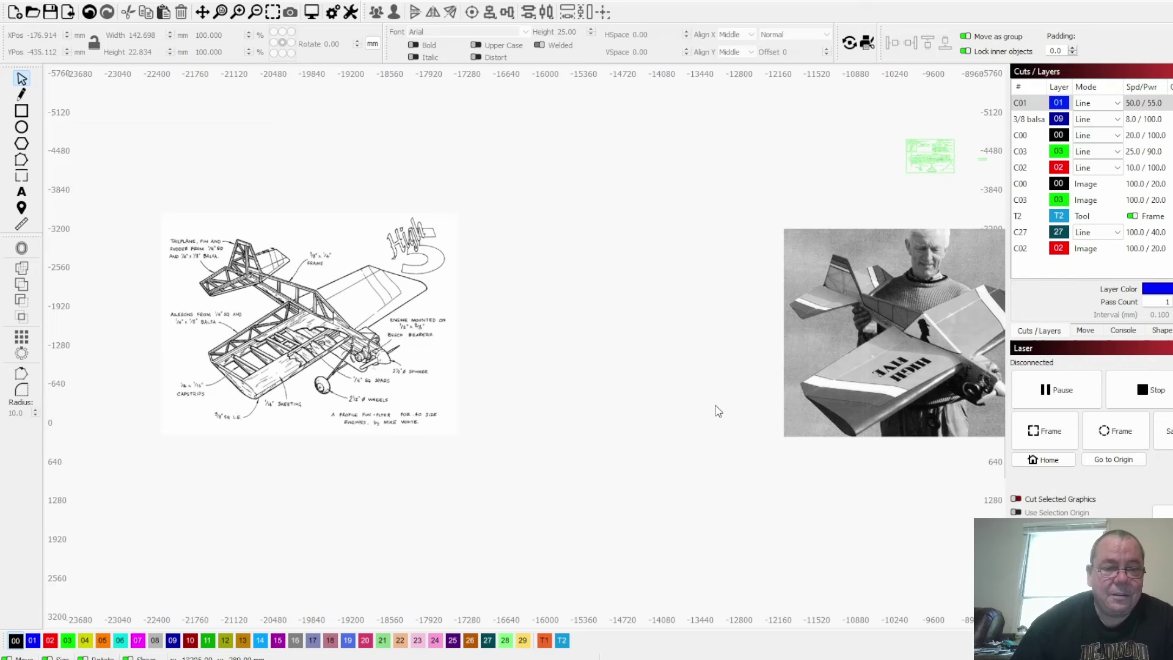
scroll(422, 239, "up", 5)
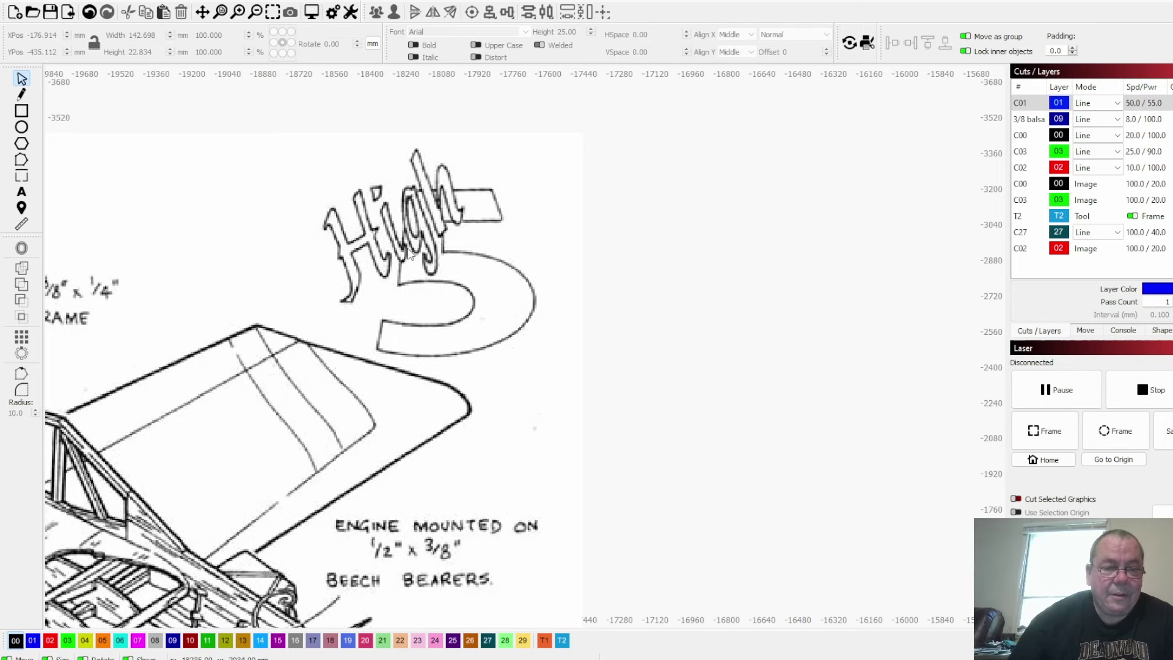
- Bring the parts layout back into view and centre the dragon card image
scroll(411, 255, "down", 5)
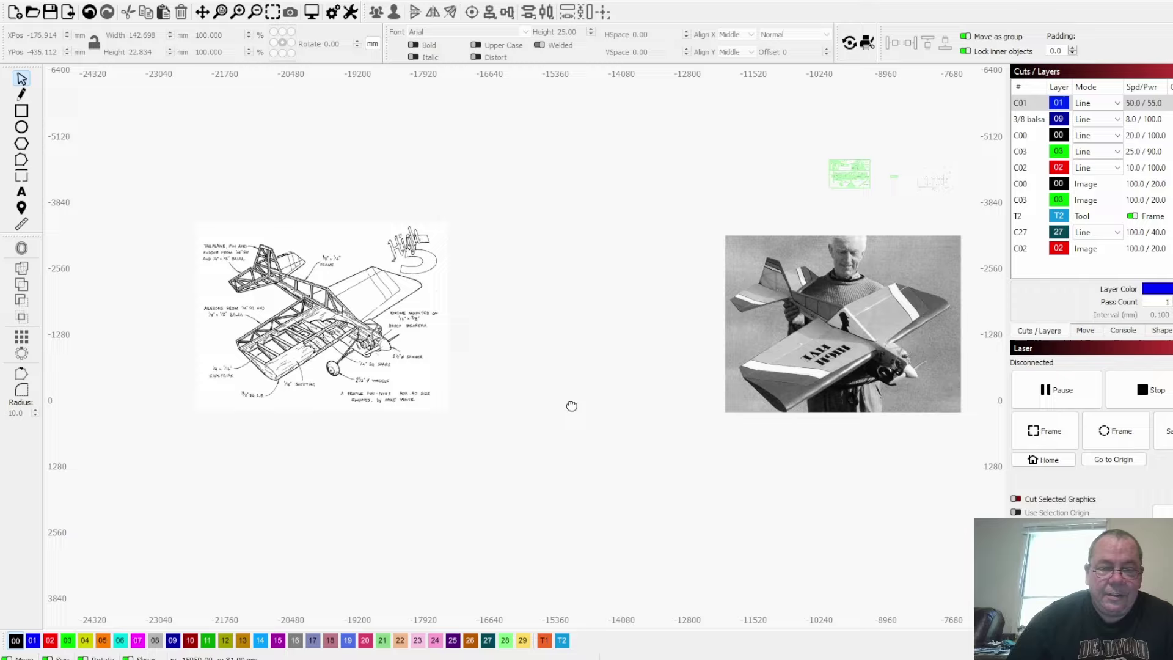
scroll(570, 405, "down", 1)
left_click_drag(571, 405, 80, 260)
scroll(81, 260, "down", 2)
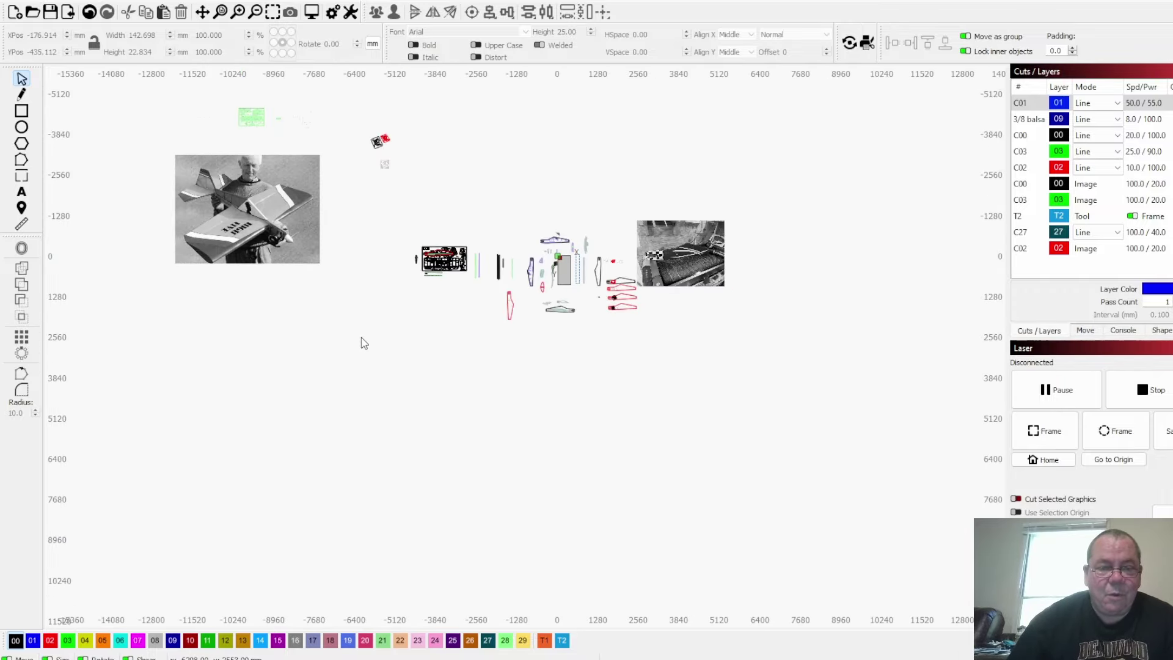
scroll(387, 160, "up", 3)
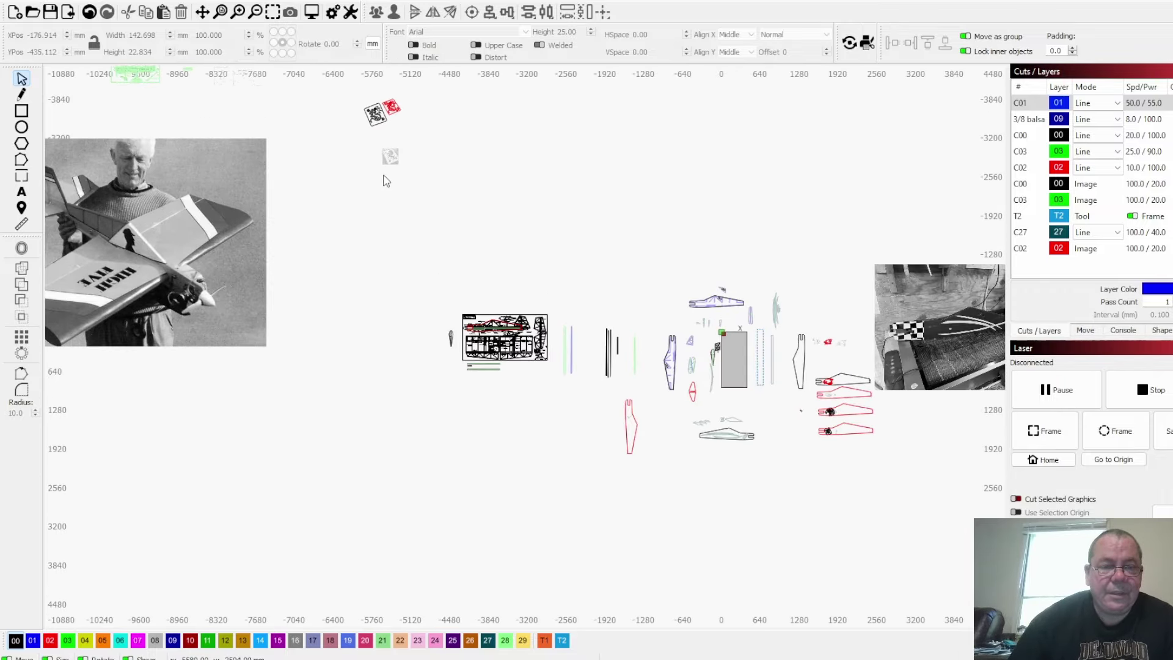
scroll(443, 395, "up", 2)
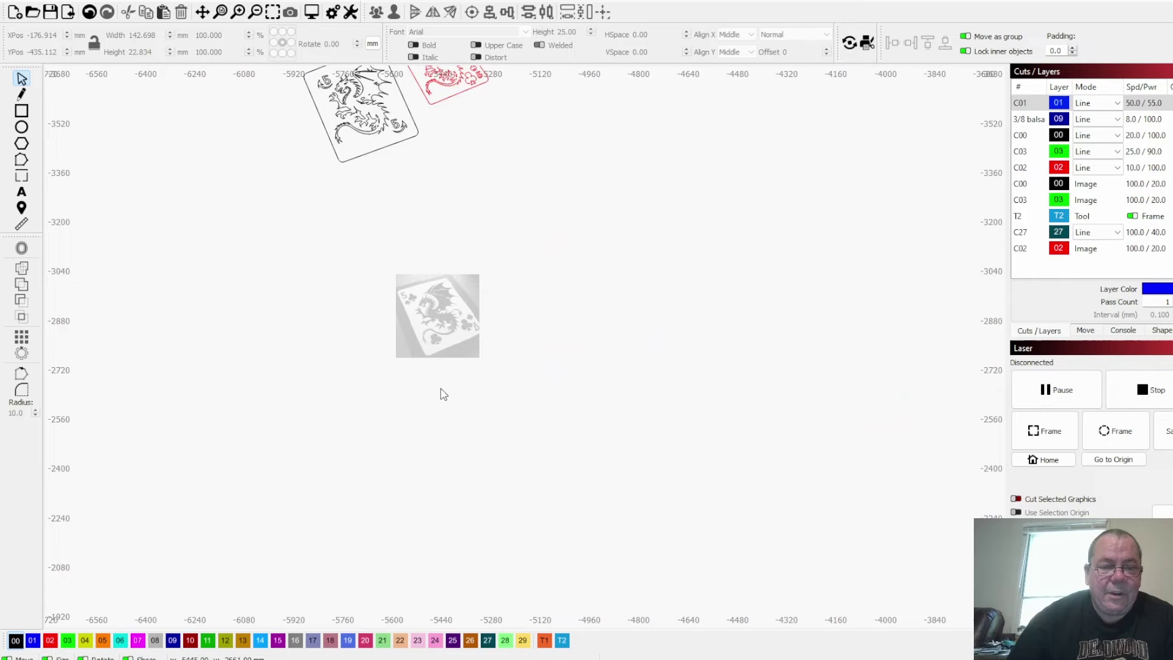
scroll(435, 360, "up", 3)
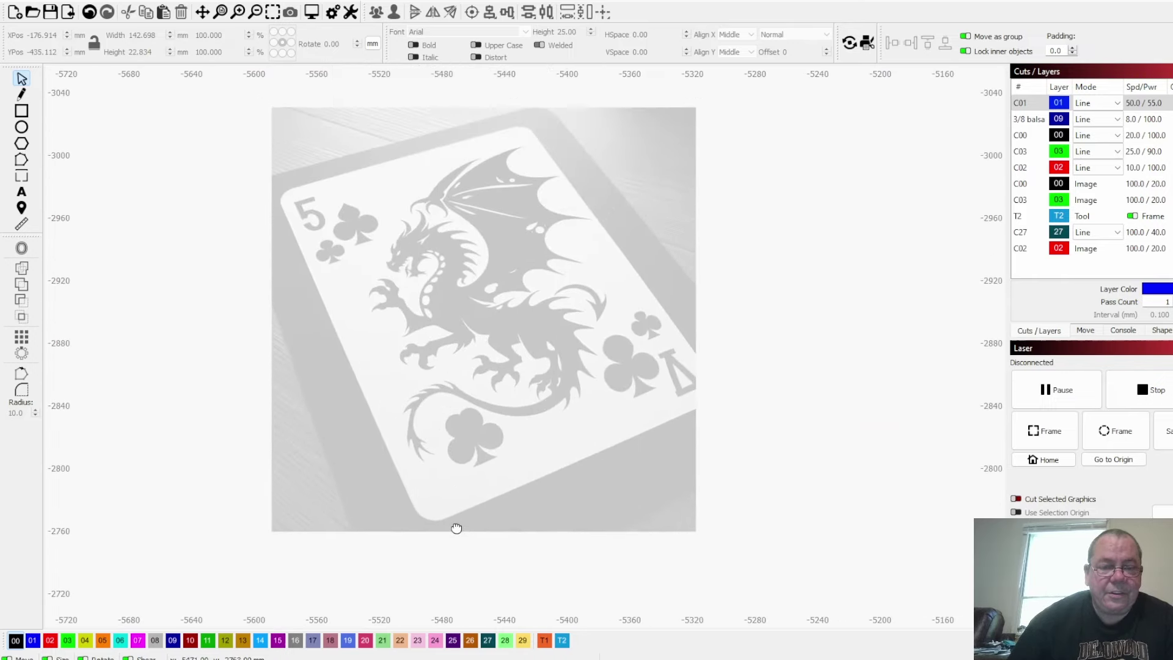
left_click_drag(456, 527, 458, 549)
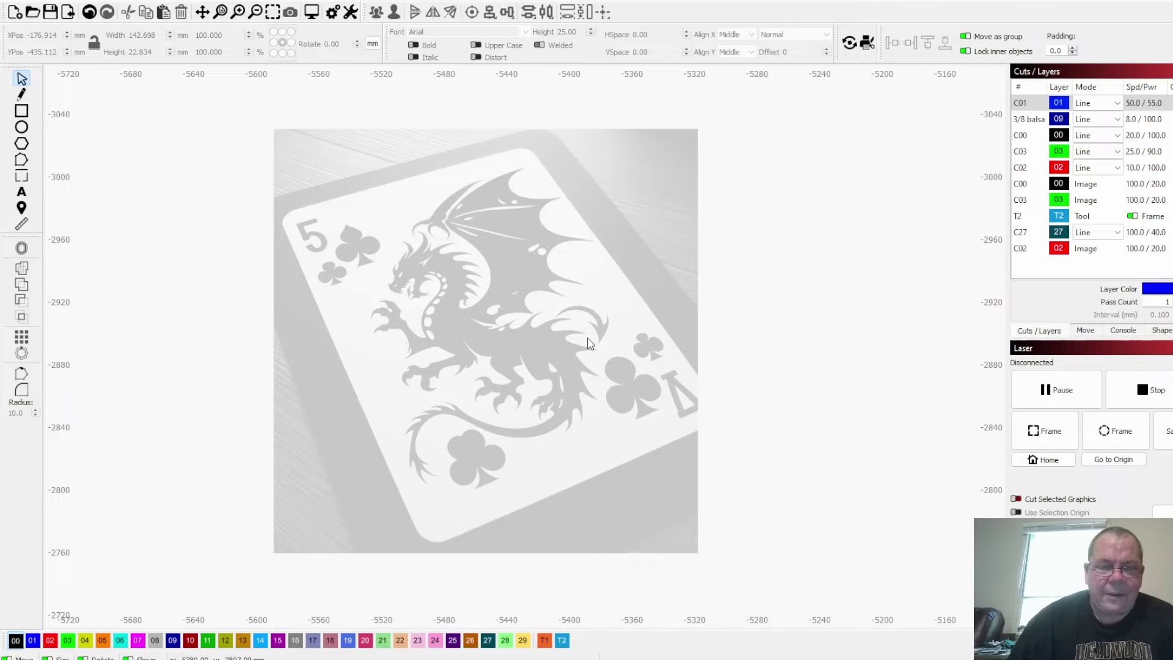
- Zoom out and pan until the full set of plane parts is visible
scroll(590, 344, "down", 6)
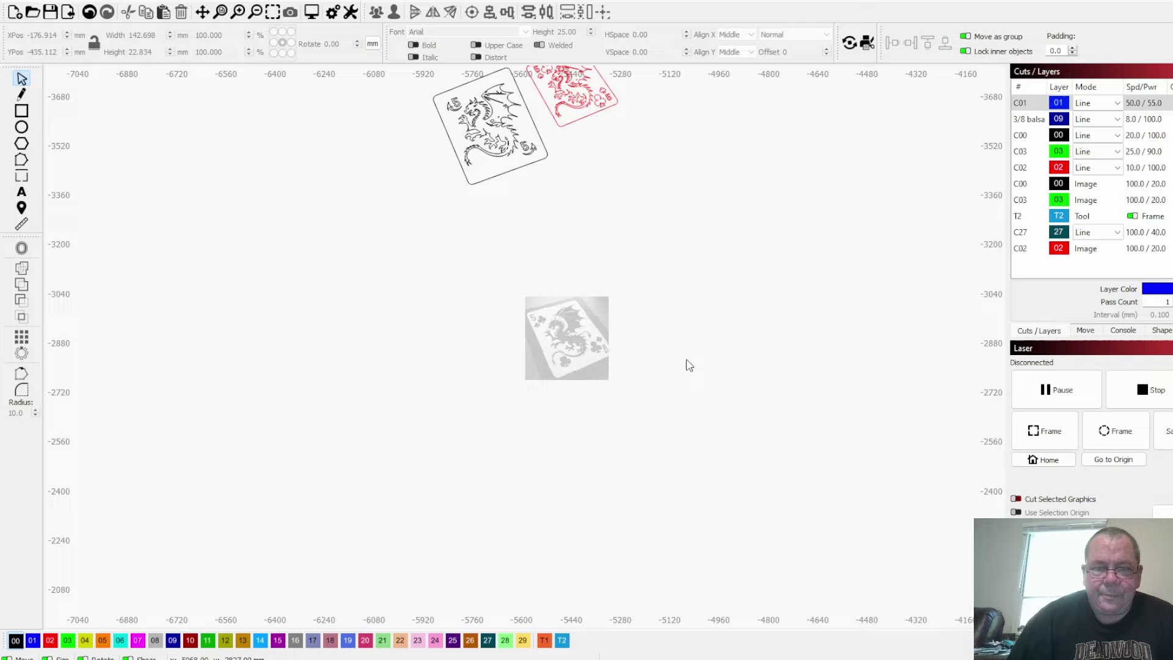
scroll(751, 368, "down", 2)
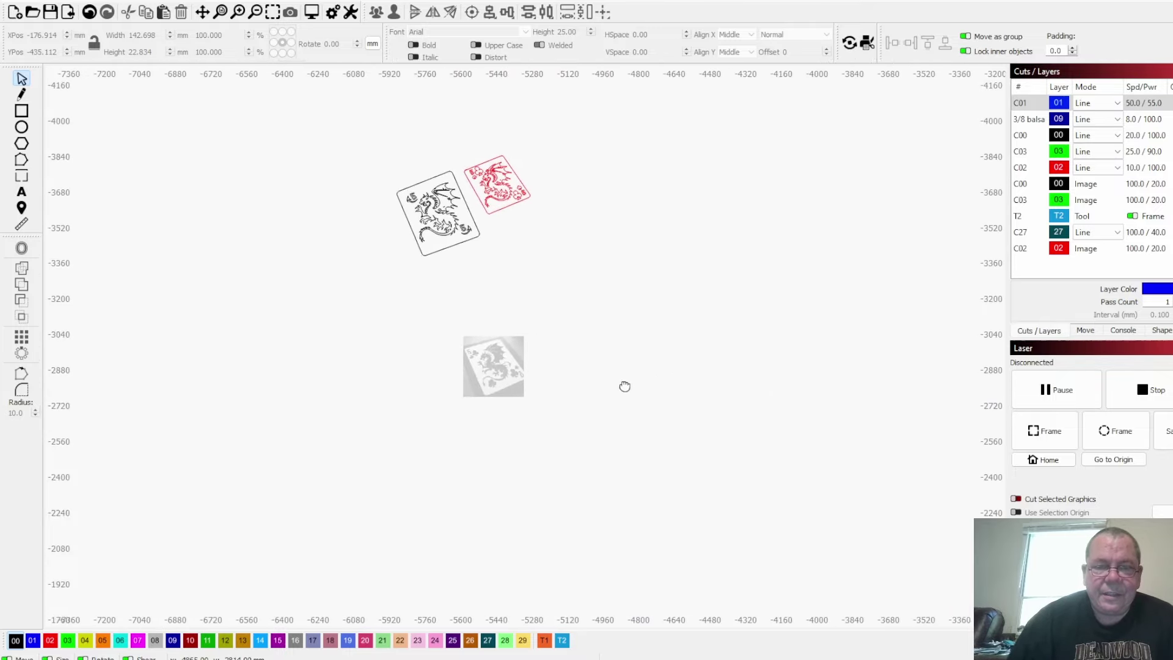
scroll(438, 272, "up", 3)
scroll(443, 266, "up", 4)
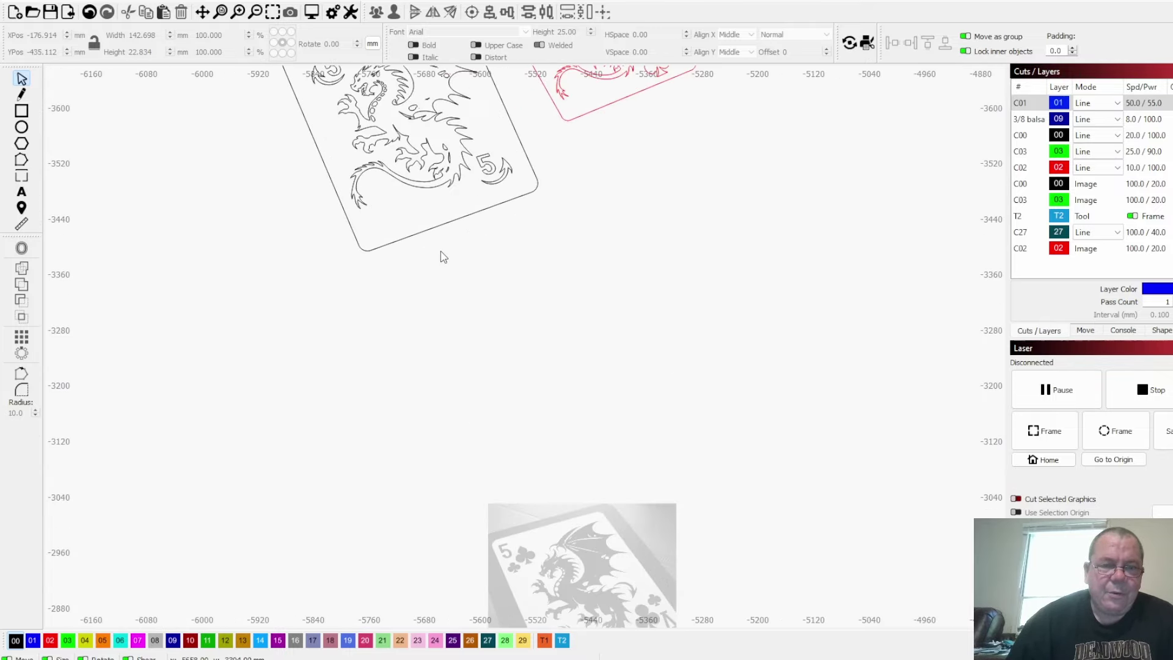
scroll(477, 399, "up", 2)
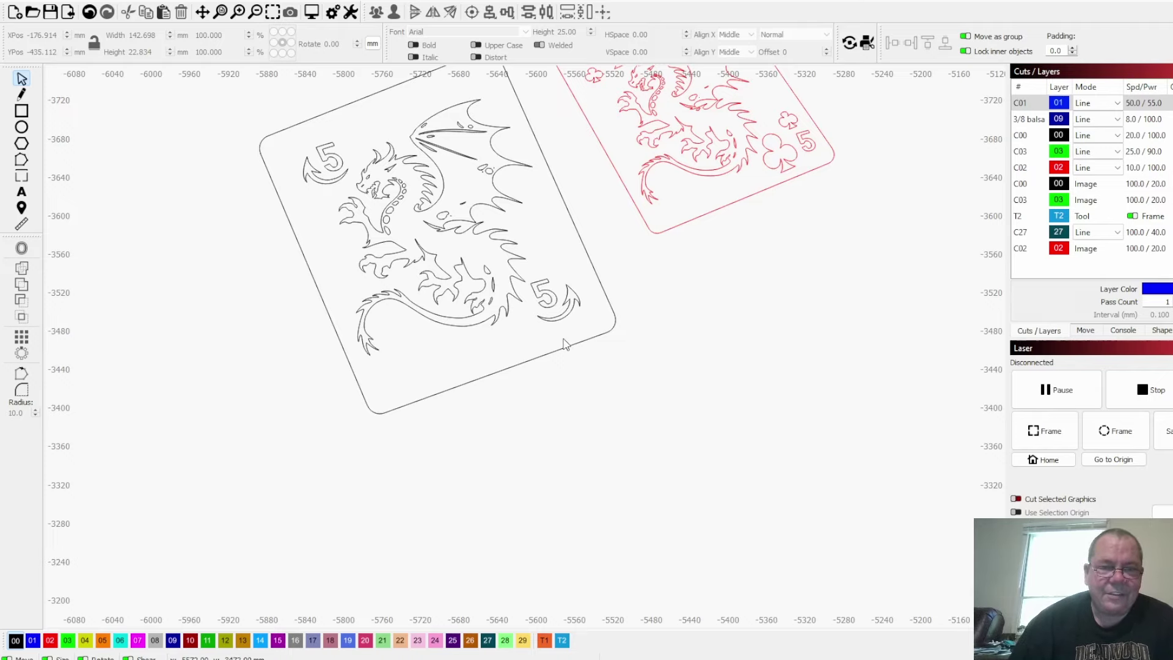
scroll(674, 422, "down", 4)
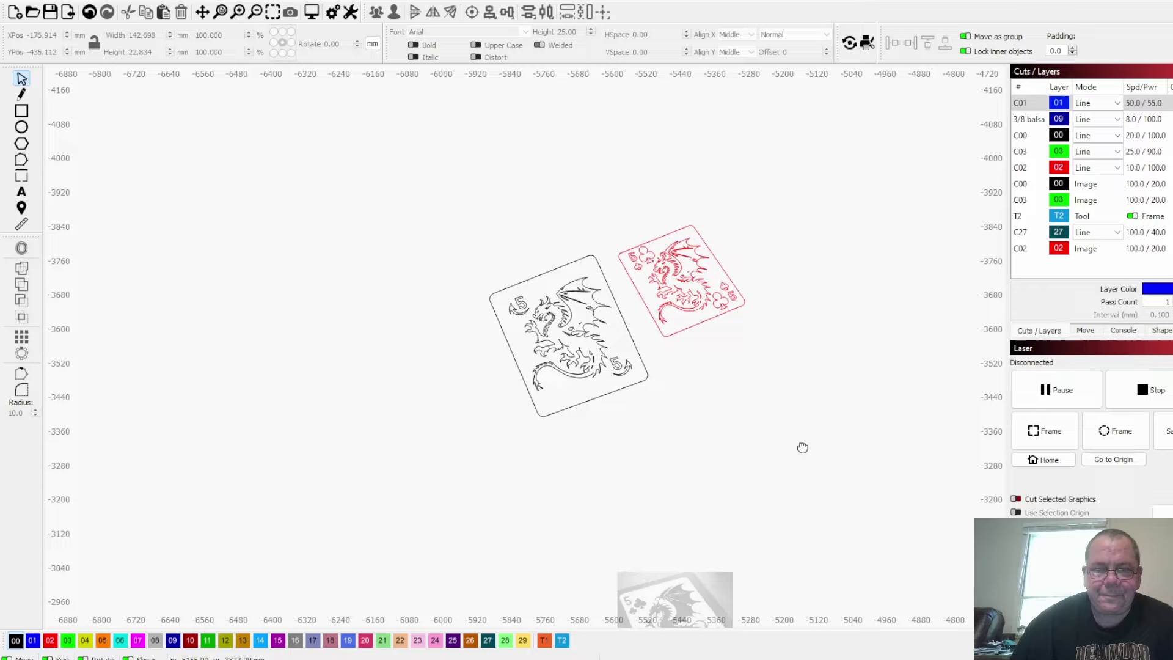
left_click_drag(802, 448, 270, 432)
scroll(825, 471, "down", 5)
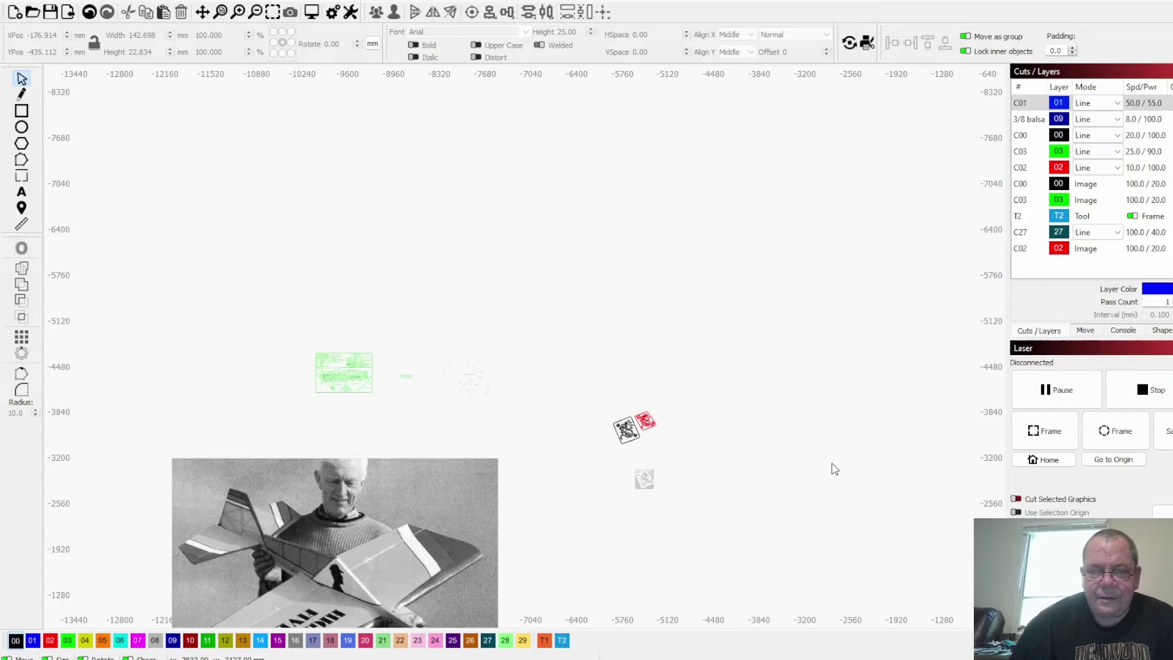
scroll(834, 468, "down", 1)
left_click_drag(834, 468, 343, 162)
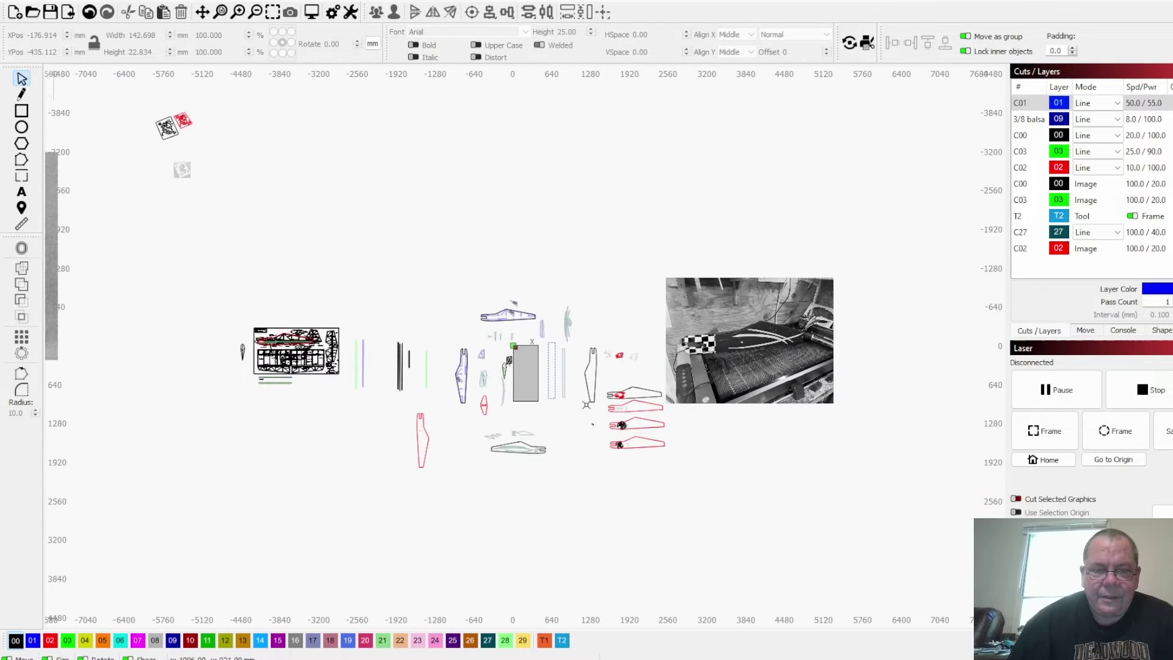
- Zoom into the lower fuselage sides and centre the one carrying the dragon card cut
scroll(620, 422, "up", 6)
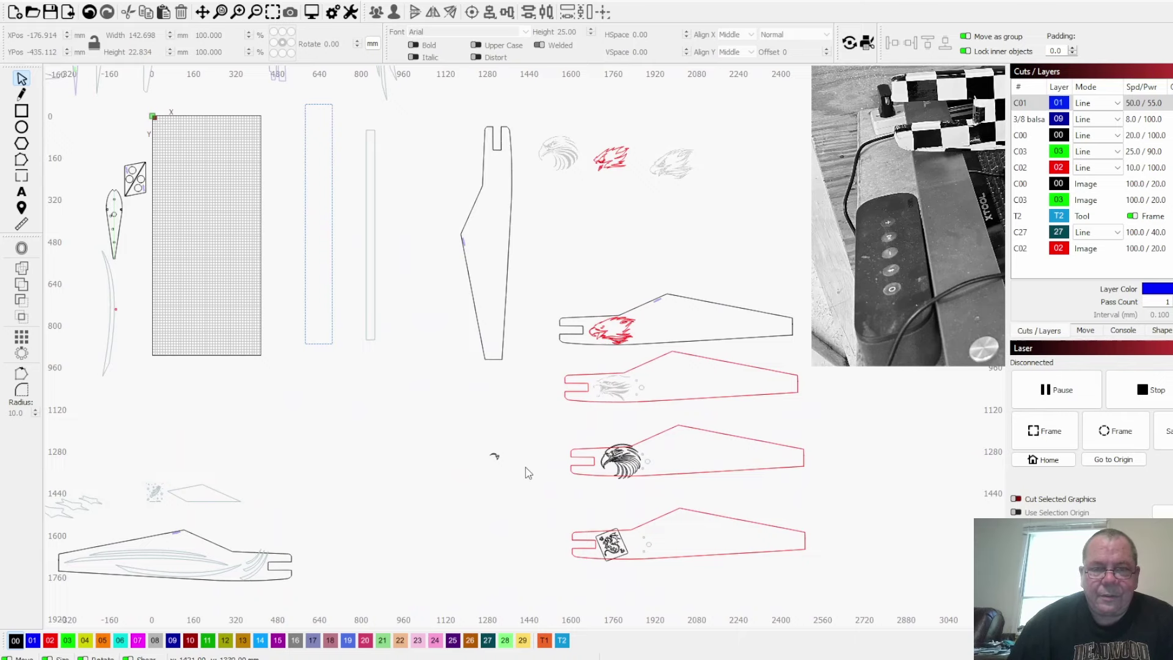
left_click_drag(529, 474, 492, 256)
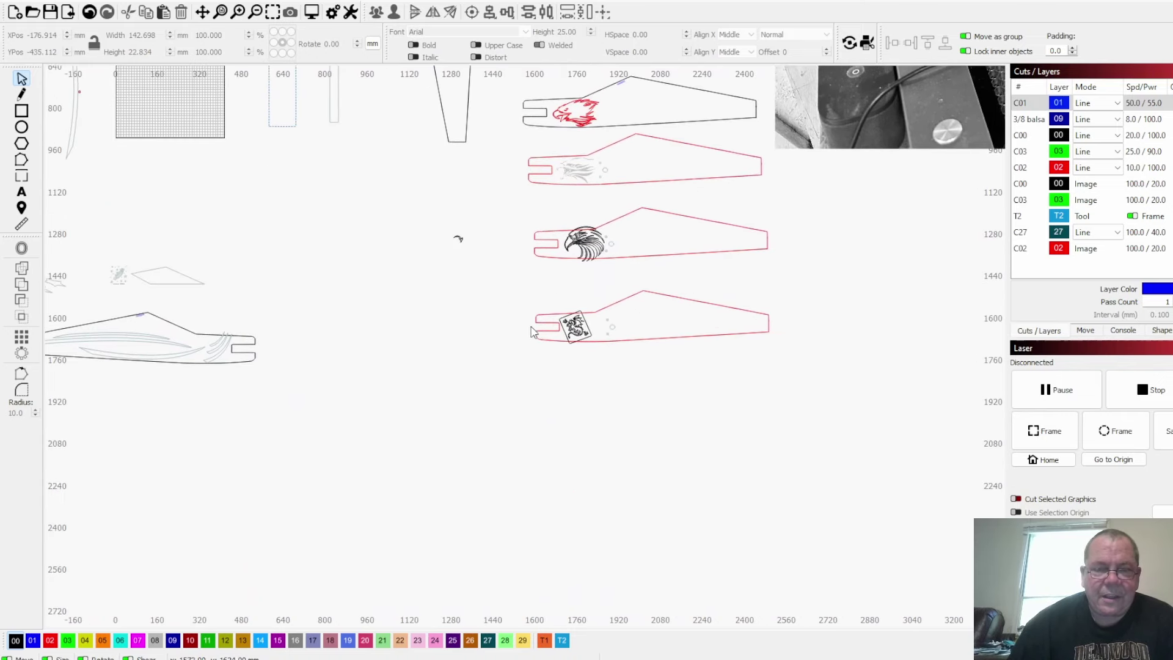
scroll(576, 339, "up", 6)
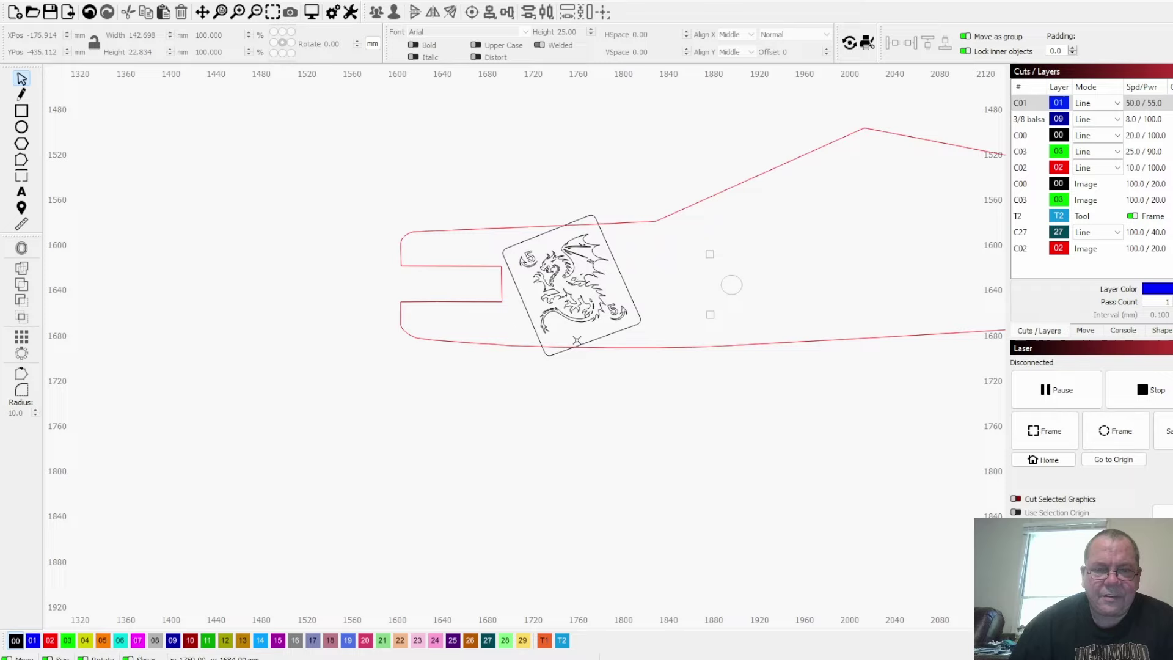
scroll(576, 340, "up", 3)
left_click_drag(593, 377, 522, 481)
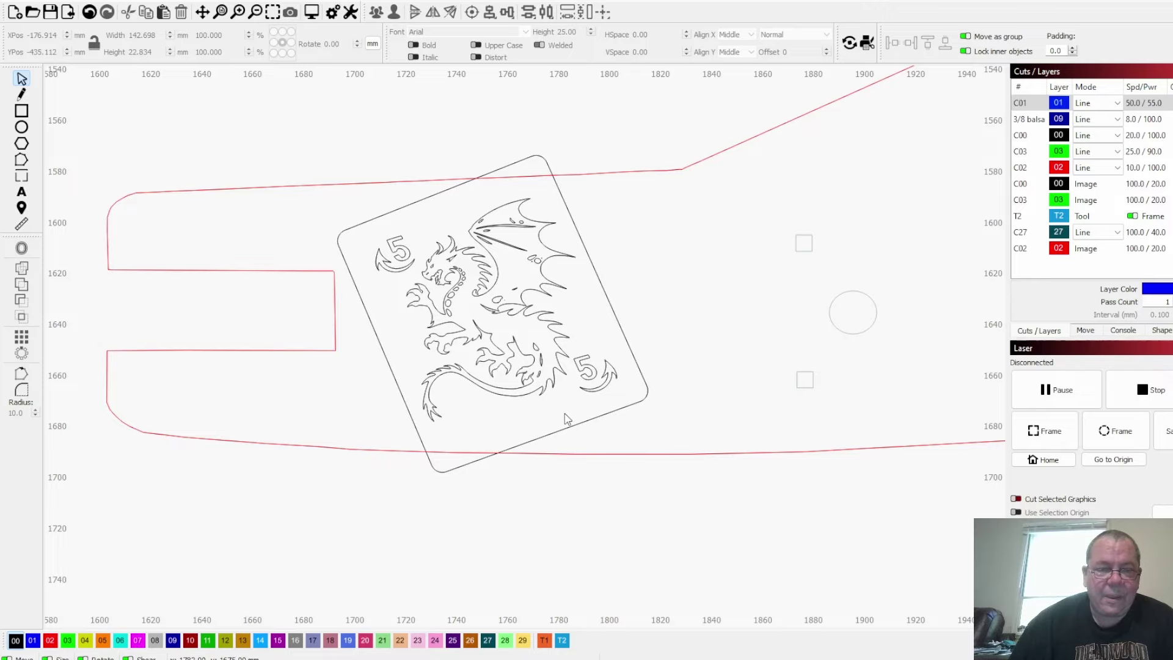
scroll(566, 419, "down", 3)
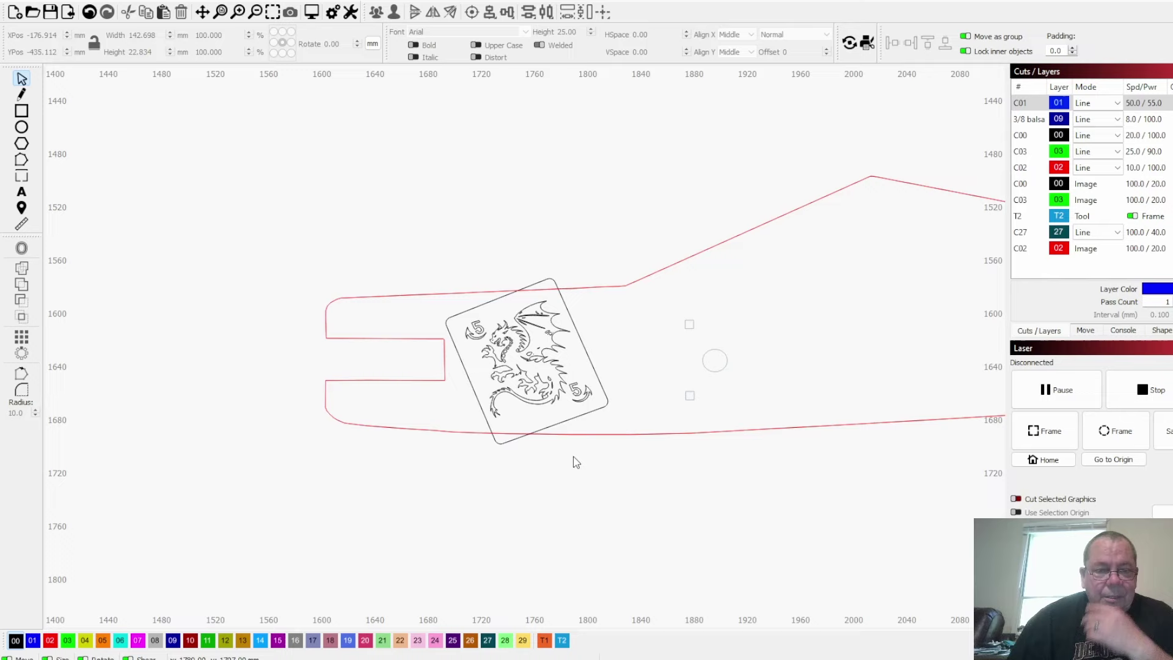
left_click_drag(573, 462, 474, 413)
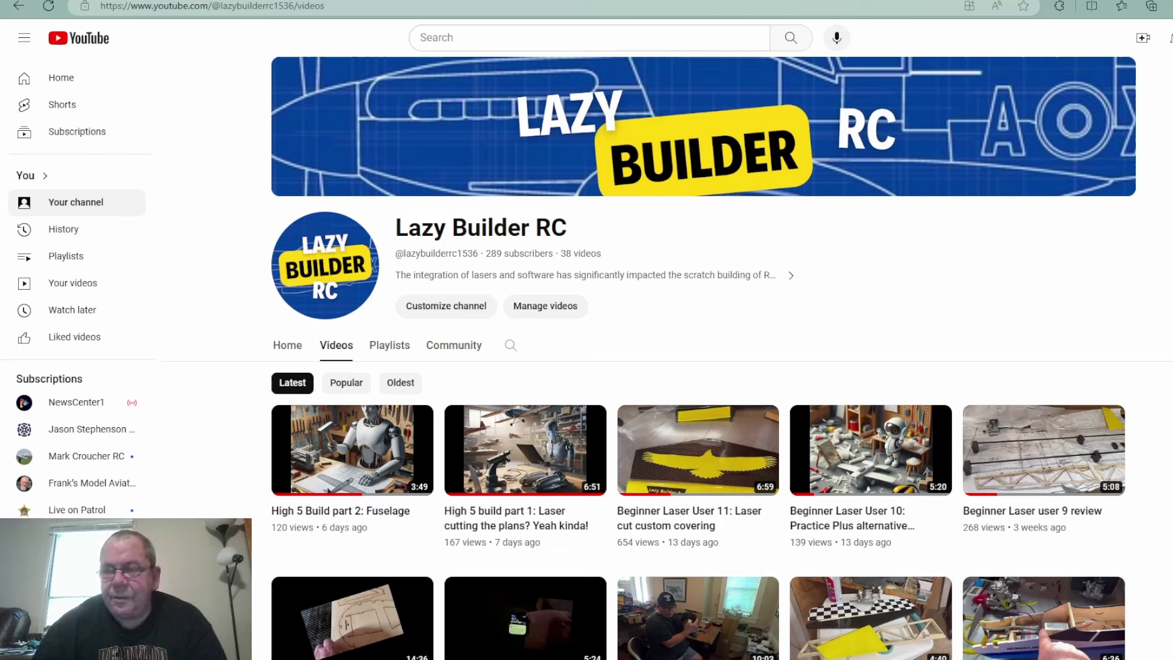
- Open Edge's Copilot sidebar with Ctrl+Shift+. beside the Lazy Builder RC Videos page
key("ctrl+shift+period")
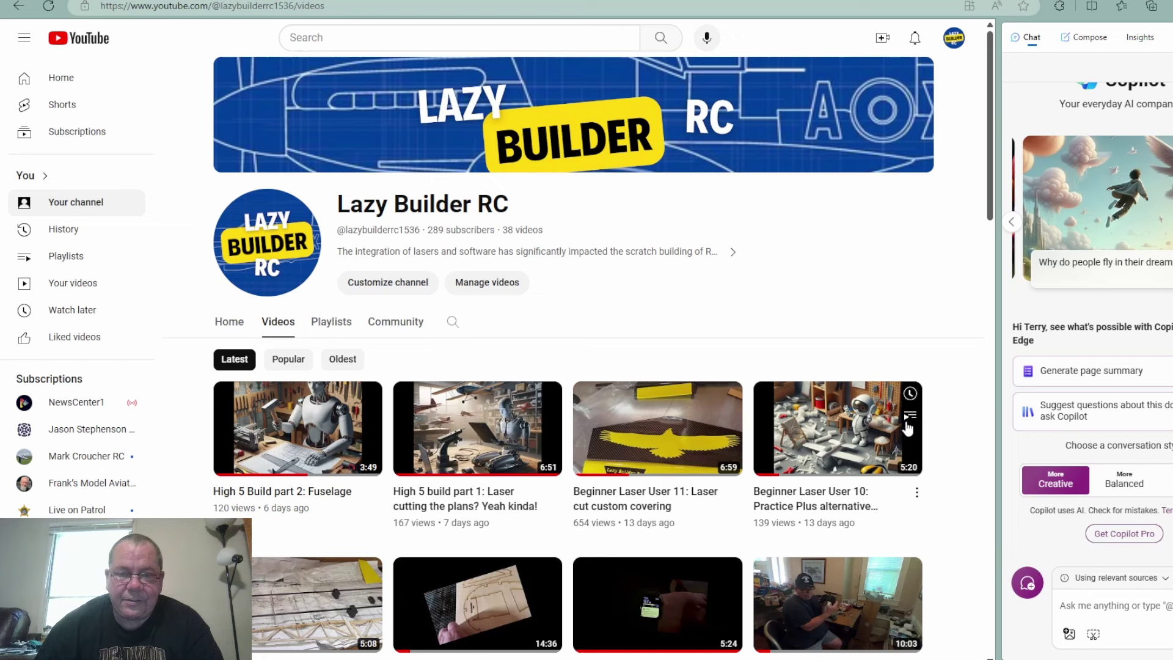
left_click(733, 252)
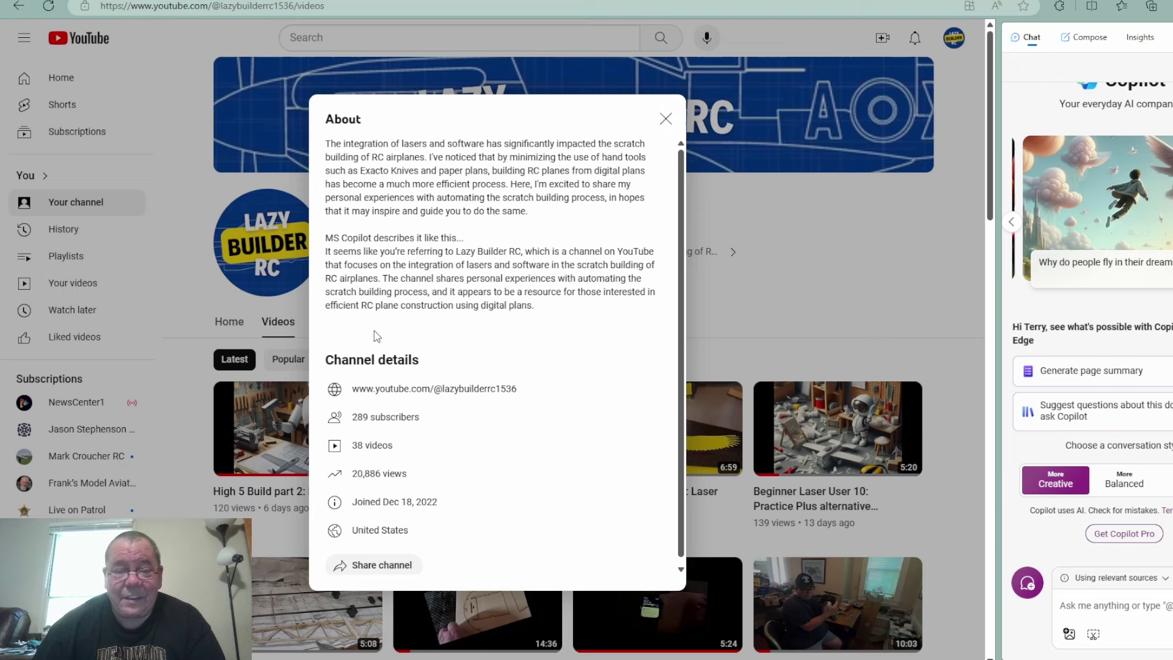
left_click(665, 119)
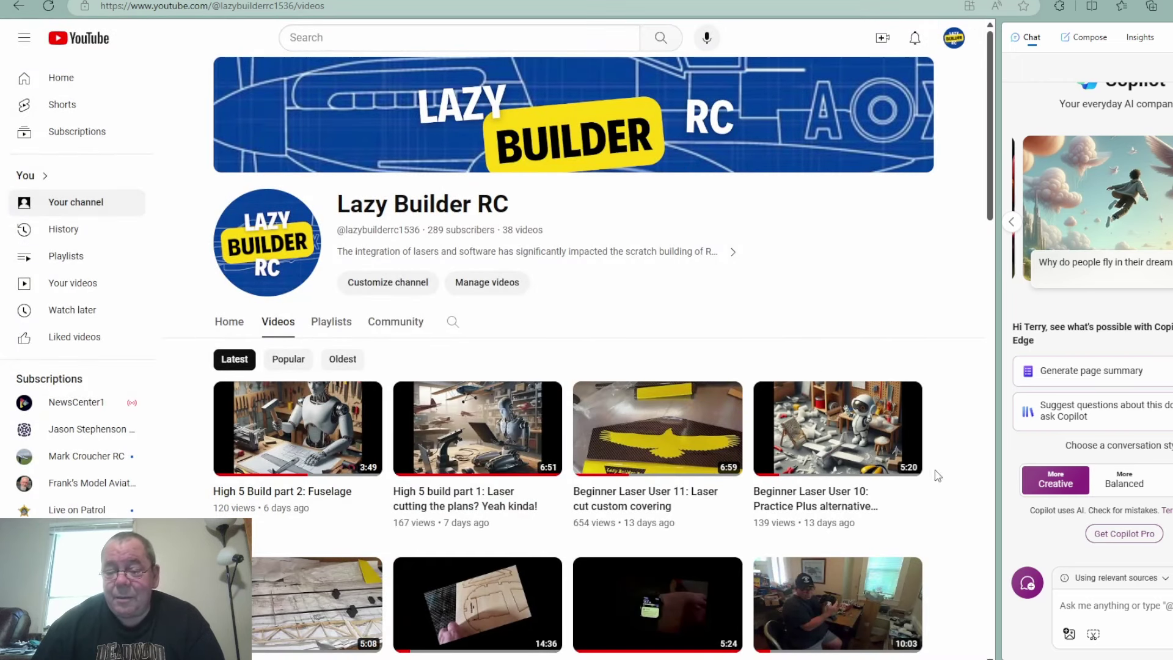
left_click(1084, 606)
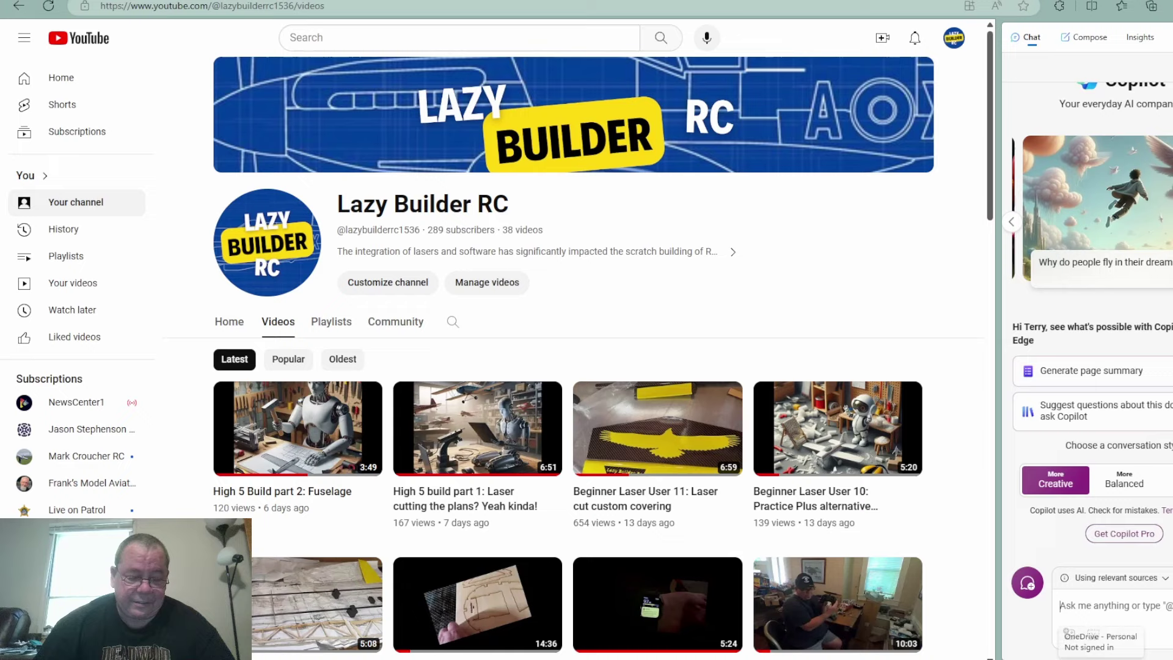
- Begin the Copilot prompt with 'draw a solloe'
type("draw")
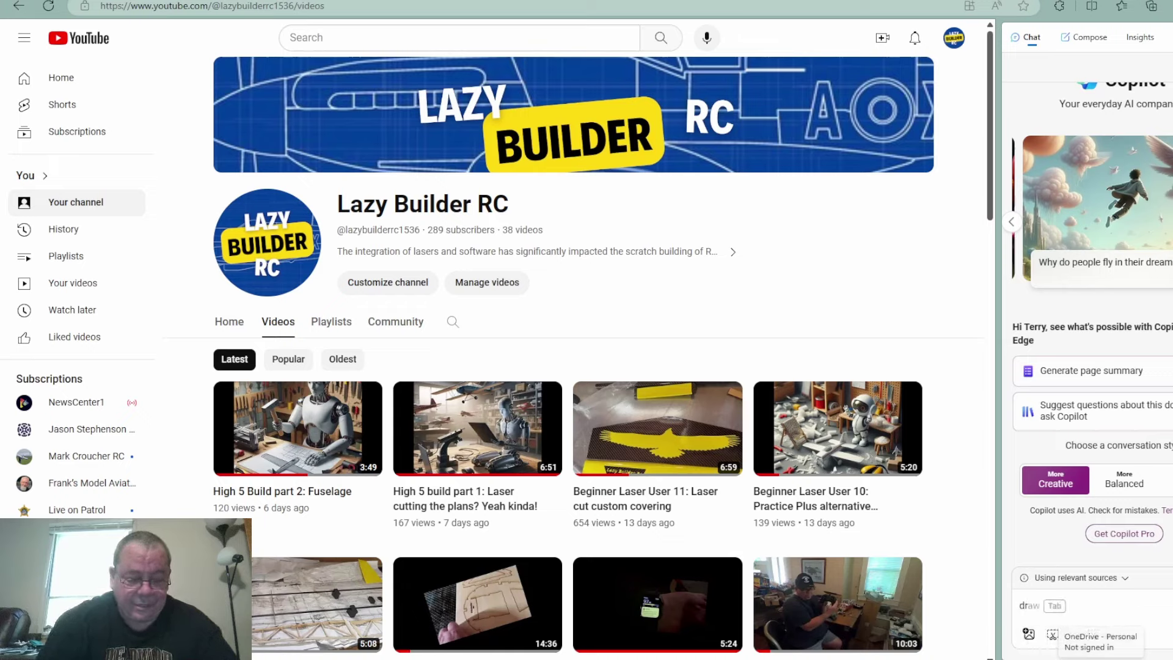
type(" a so")
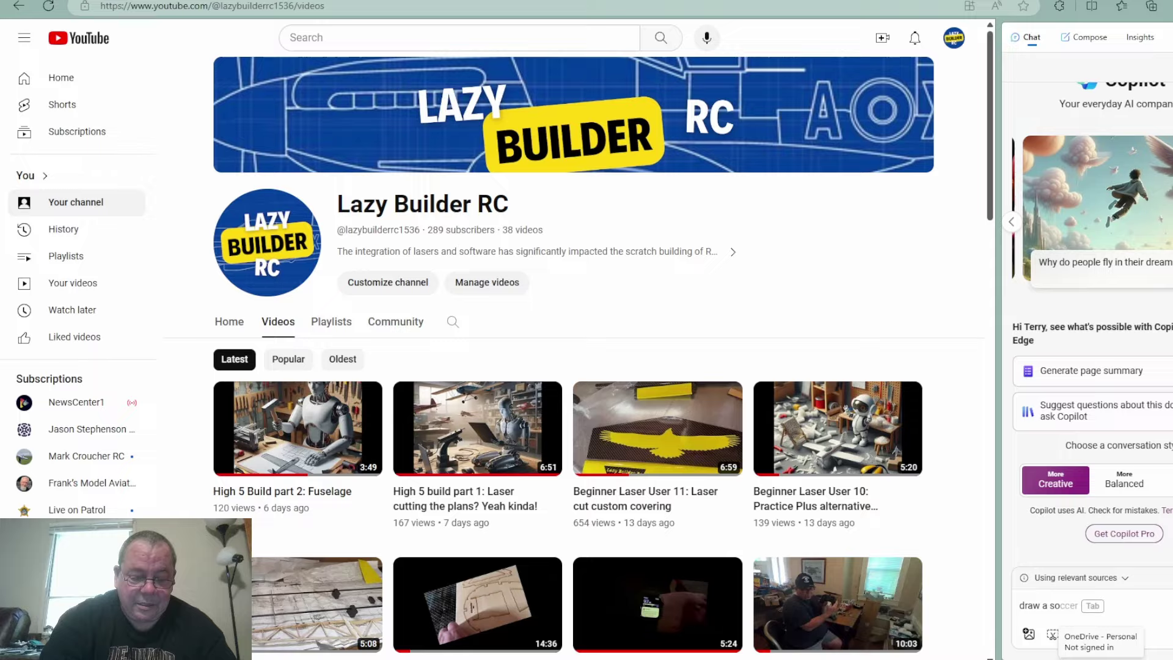
type("llo")
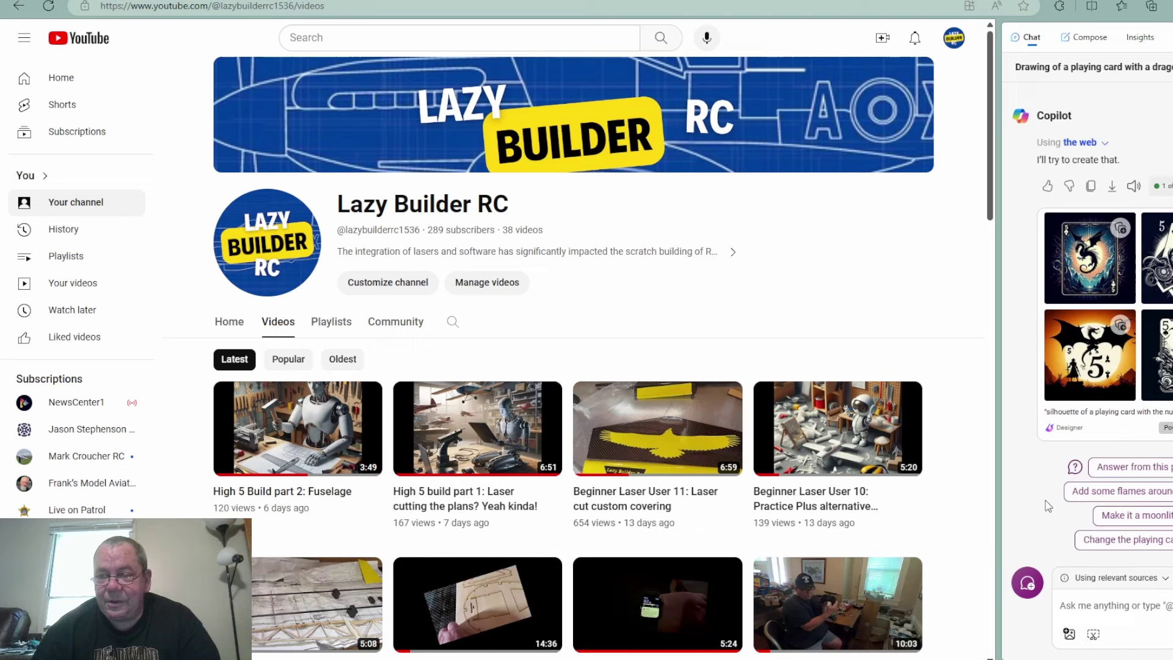
- Open the orange dragon silhouette thumbnail as a full-size 1024×1024 Designer image
left_click(1086, 374)
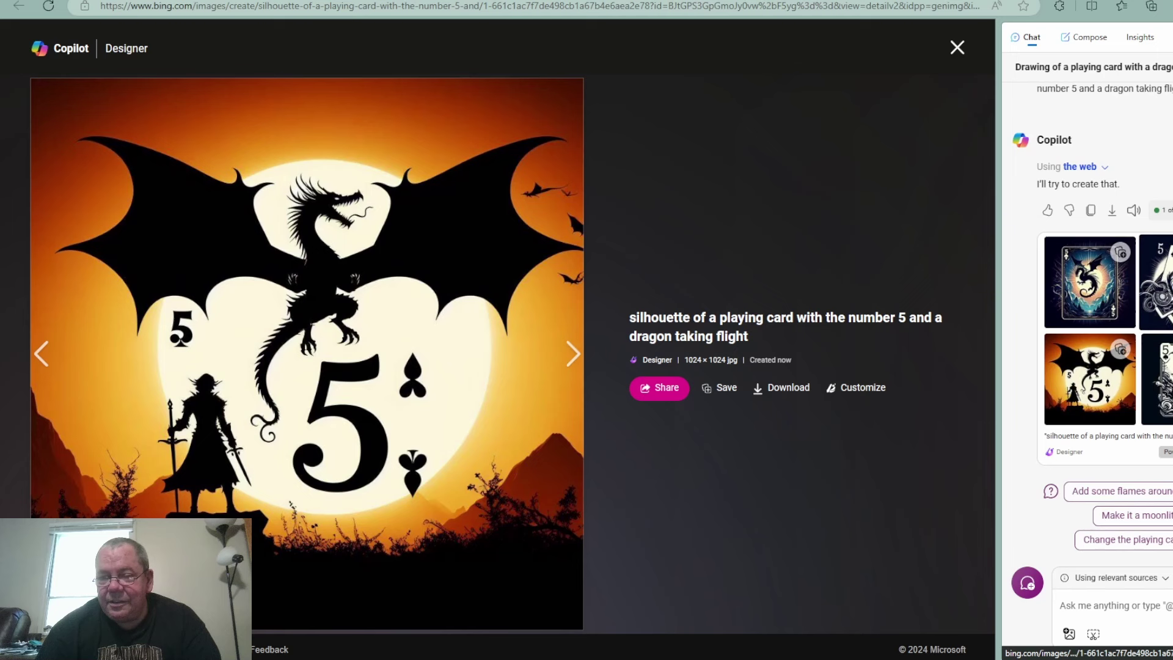
- Switch the Designer view to the first image: a 5 of spades card with a black dragon
left_click(1107, 293)
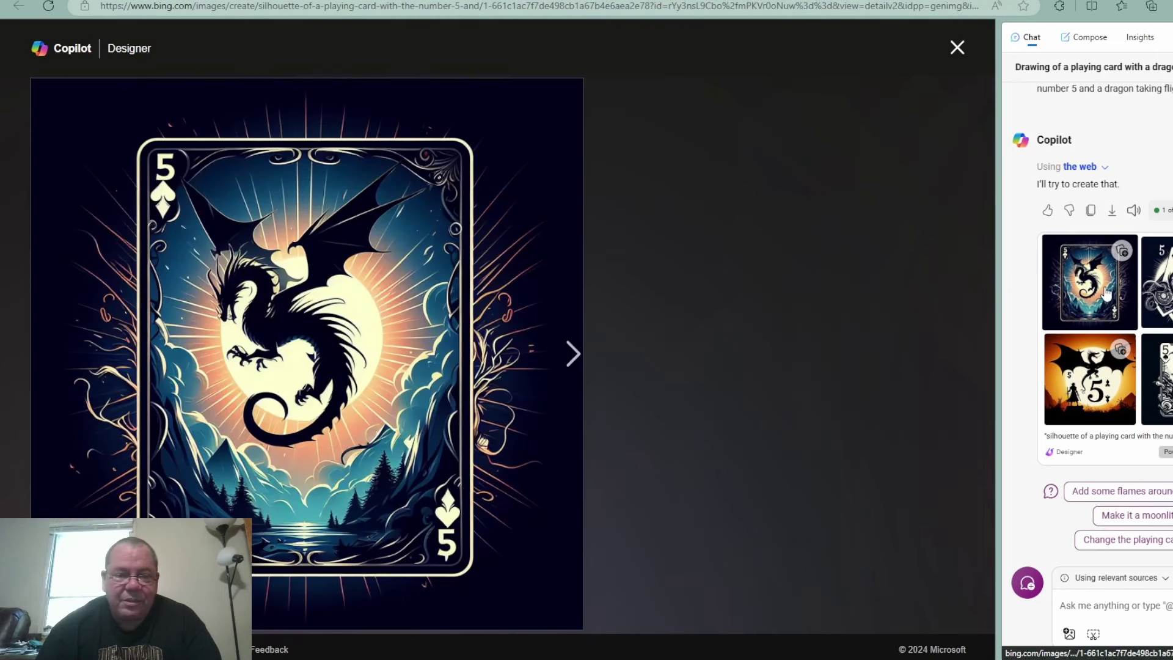